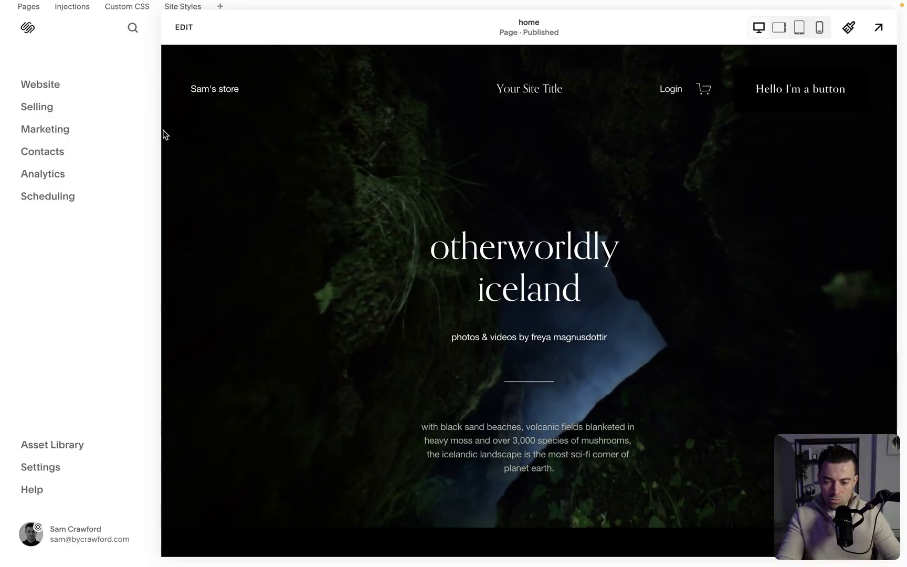
Turn on Product Reviews from Selling > Selling Tools, leaving the 'No reviews yet' dashboard.
{"action": "left_click", "coordinate": [35, 110]}
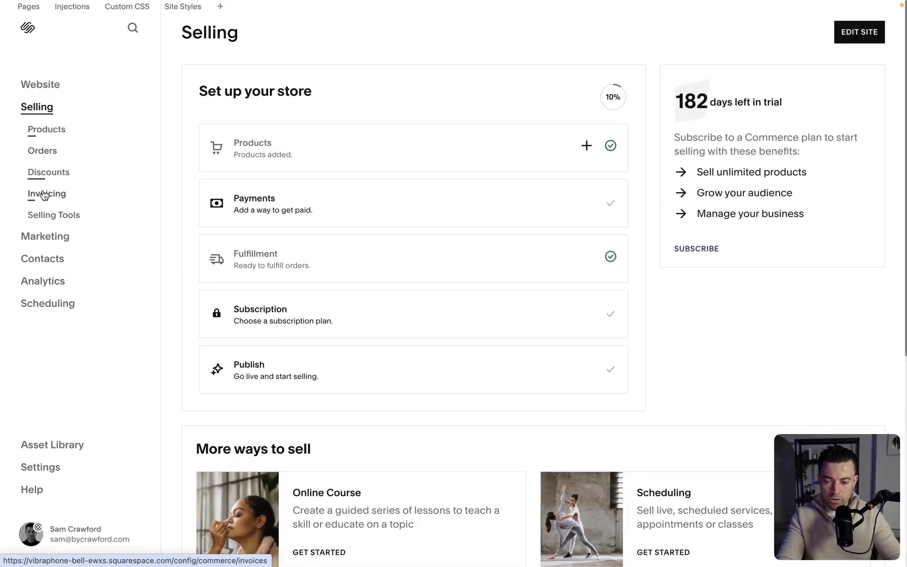
{"action": "left_click", "coordinate": [64, 220]}
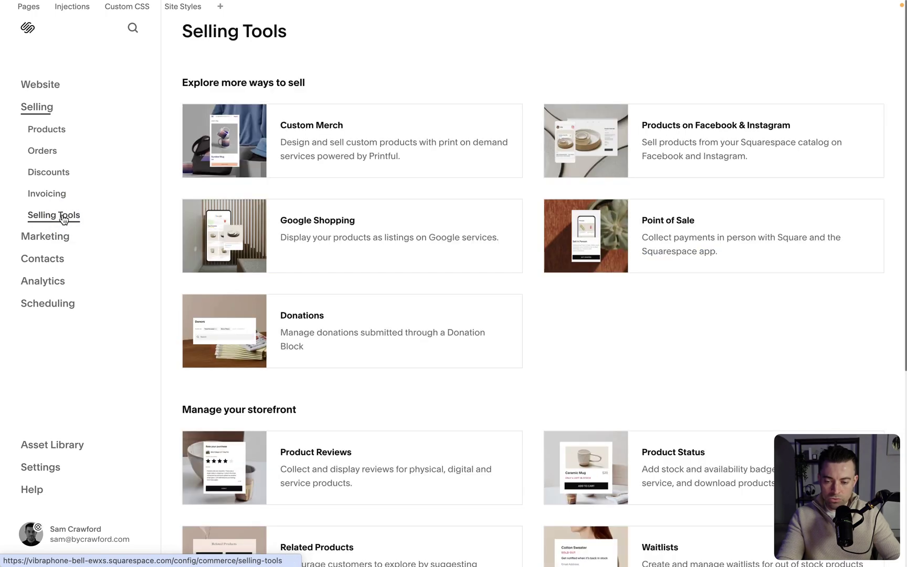
{"action": "scroll", "coordinate": [261, 408], "scroll_direction": "down", "scroll_amount": 5}
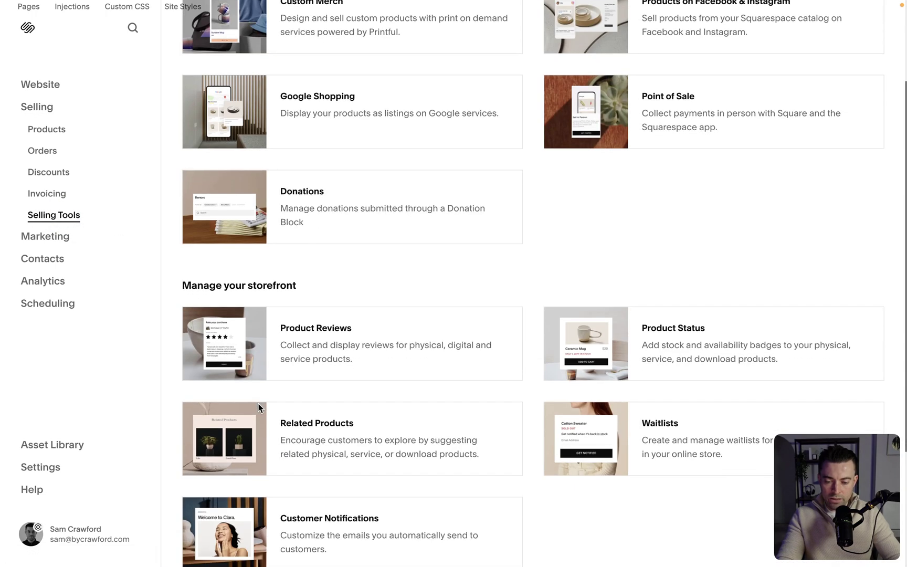
{"action": "left_click", "coordinate": [321, 344]}
{"action": "left_click", "coordinate": [520, 323]}
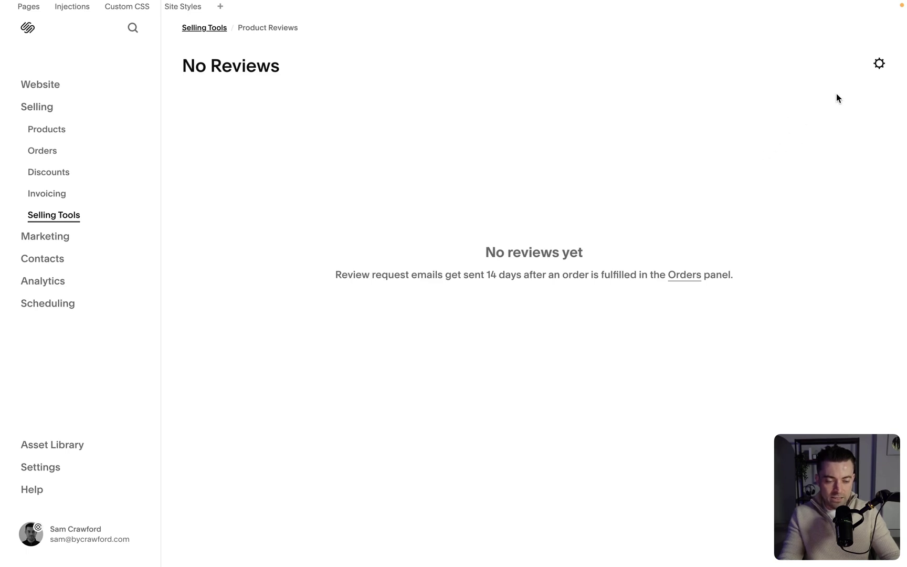
In Product Reviews settings, toggle Request reviews off and back on, keeping the 14-day email.
{"action": "left_click", "coordinate": [880, 63]}
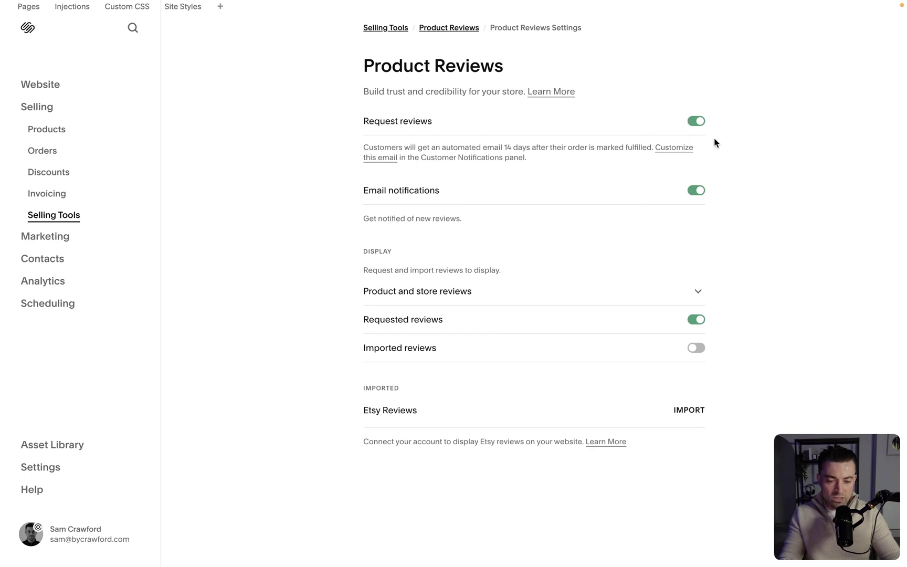
{"action": "left_click", "coordinate": [697, 121]}
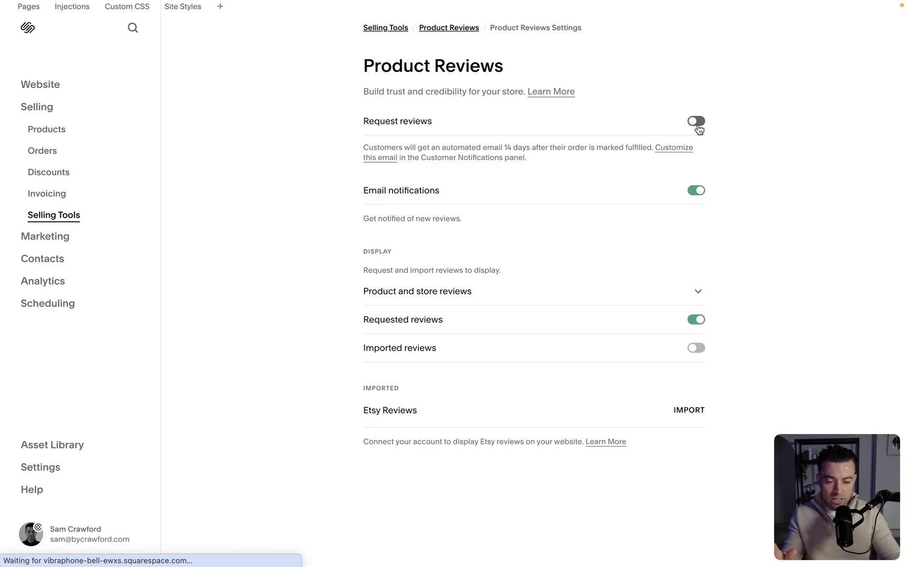
{"action": "left_click", "coordinate": [698, 125]}
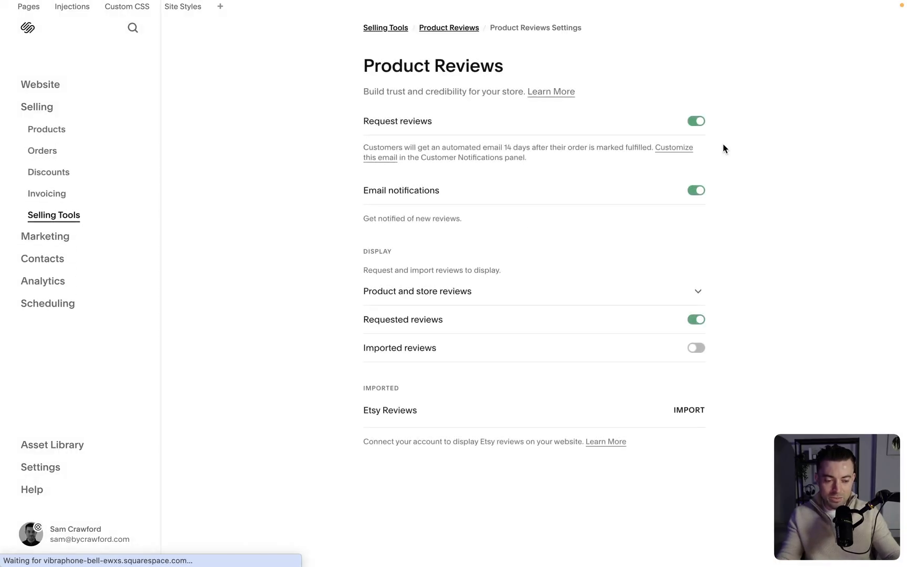
{"action": "left_click_drag", "start_coordinate": [364, 196], "coordinate": [470, 192]}
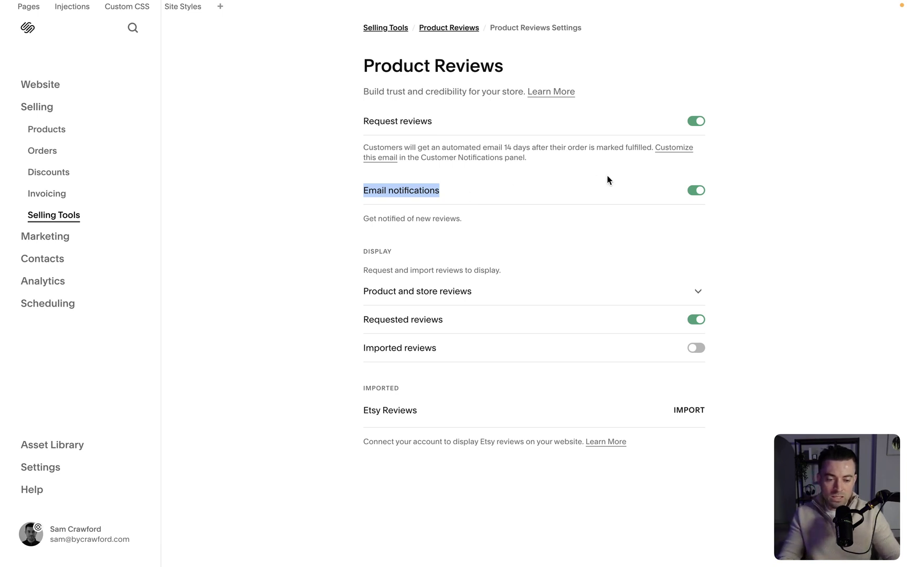
{"action": "left_click", "coordinate": [772, 155]}
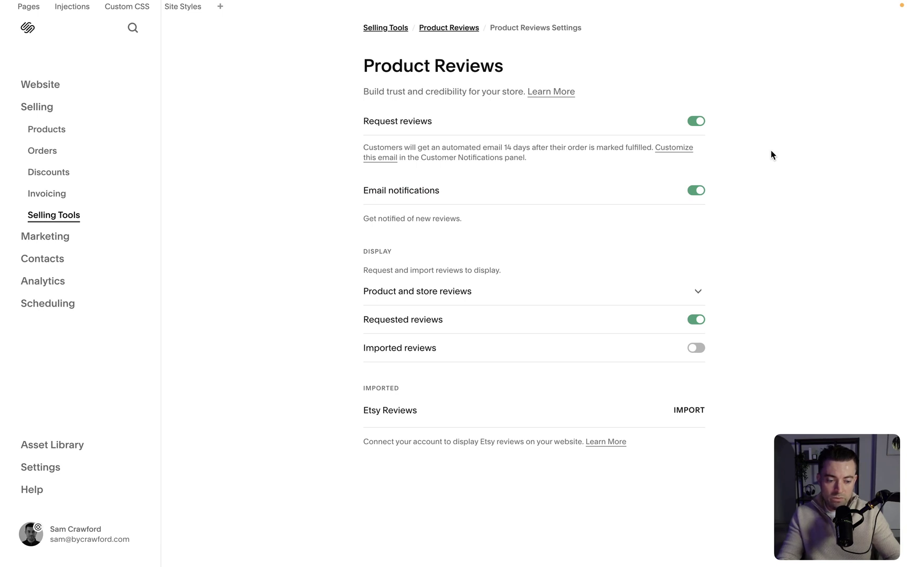
{"action": "left_click", "coordinate": [458, 295]}
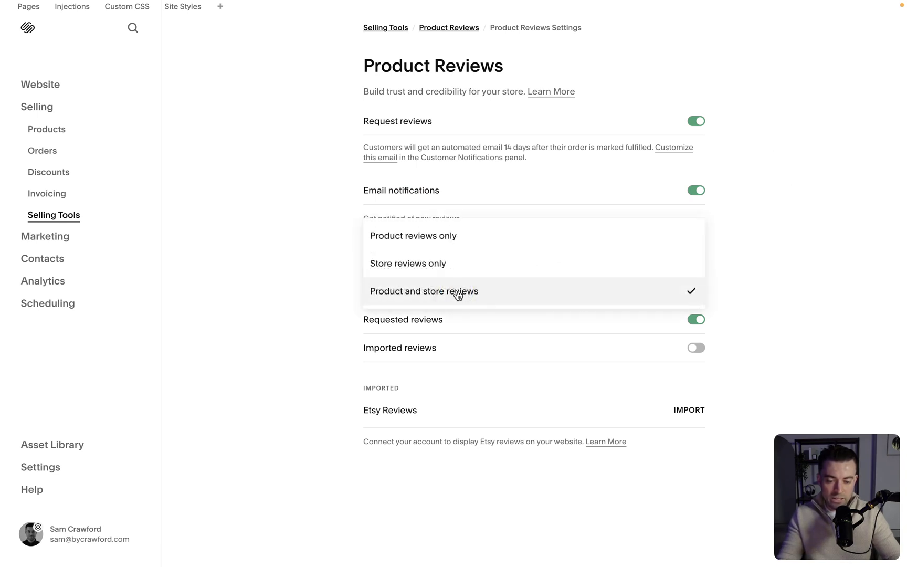
{"action": "left_click", "coordinate": [750, 242]}
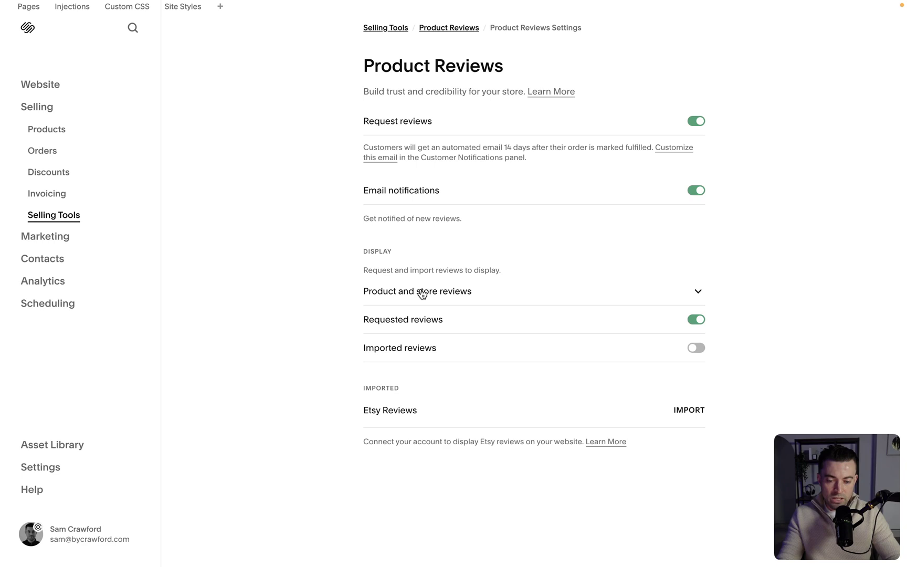
{"action": "left_click_drag", "start_coordinate": [502, 271], "coordinate": [345, 278]}
{"action": "left_click", "coordinate": [730, 254]}
{"action": "left_click", "coordinate": [413, 298]}
{"action": "left_click", "coordinate": [411, 264]}
{"action": "left_click", "coordinate": [434, 299]}
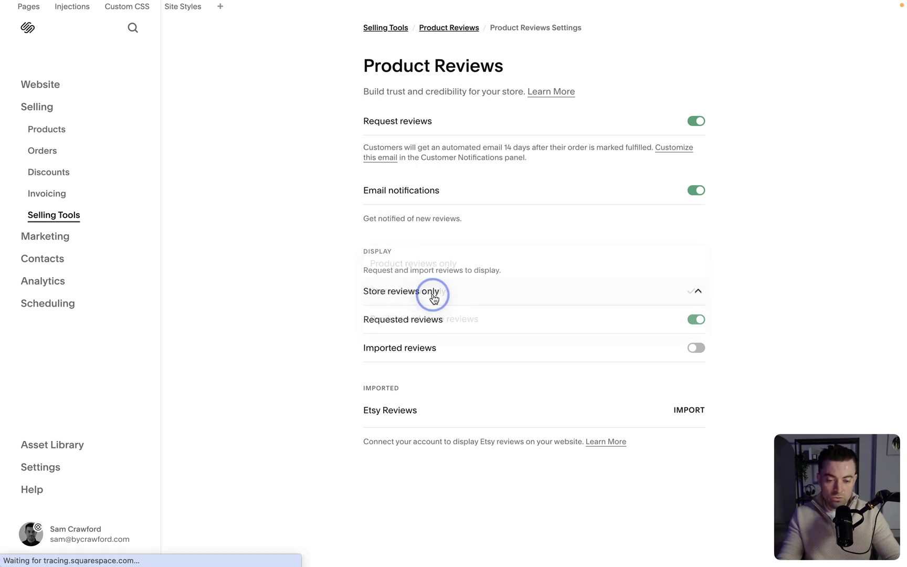
{"action": "left_click", "coordinate": [450, 266]}
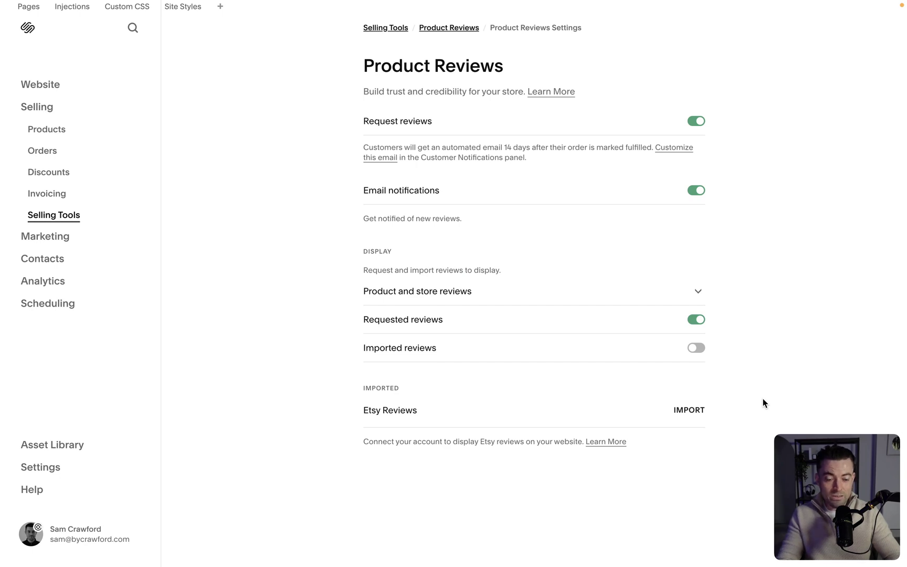
{"action": "left_click", "coordinate": [686, 412]}
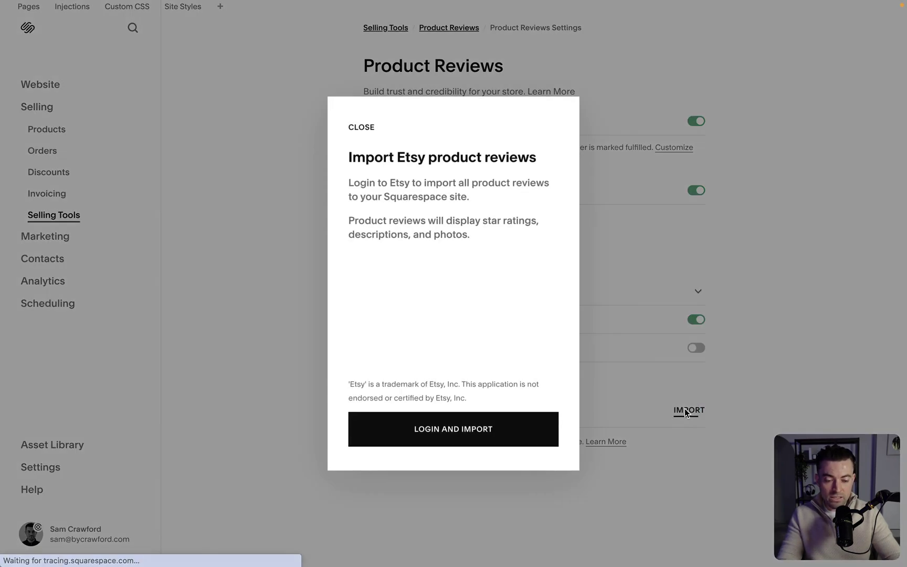
{"action": "left_click", "coordinate": [502, 440]}
{"action": "left_click", "coordinate": [361, 127]}
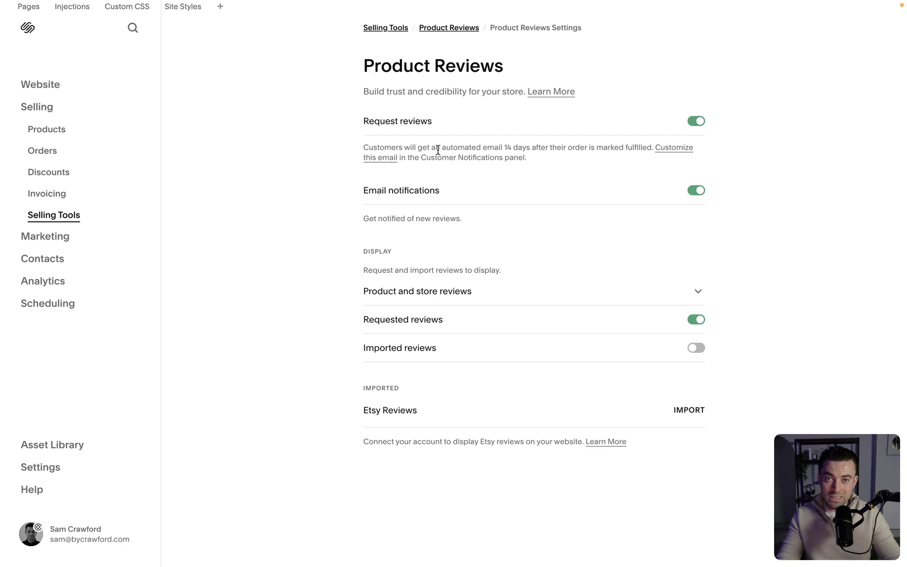
Open the Product Review Request email editor and select its site title and 'How did we do?' heading.
{"action": "left_click", "coordinate": [674, 152]}
{"action": "left_click", "coordinate": [761, 83]}
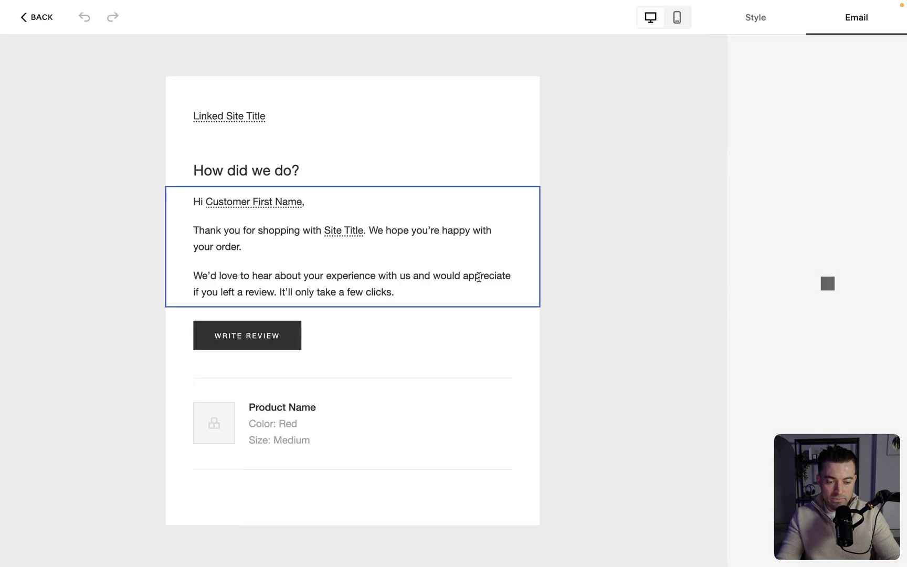
{"action": "left_click", "coordinate": [277, 117]}
{"action": "left_click", "coordinate": [194, 118]}
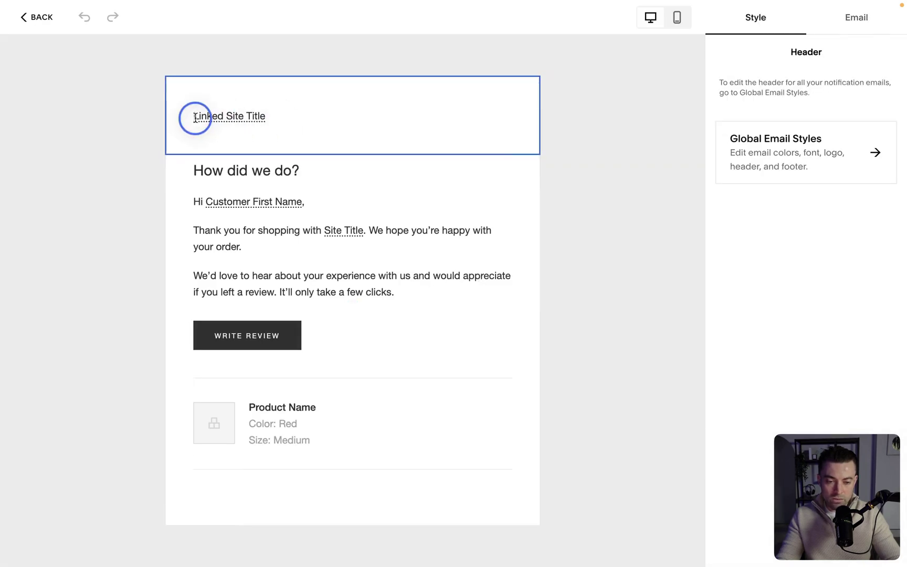
{"action": "double_click", "coordinate": [277, 171]}
Select the greeting paragraph, Write Review button and product details blocks in turn.
{"action": "left_click", "coordinate": [400, 273]}
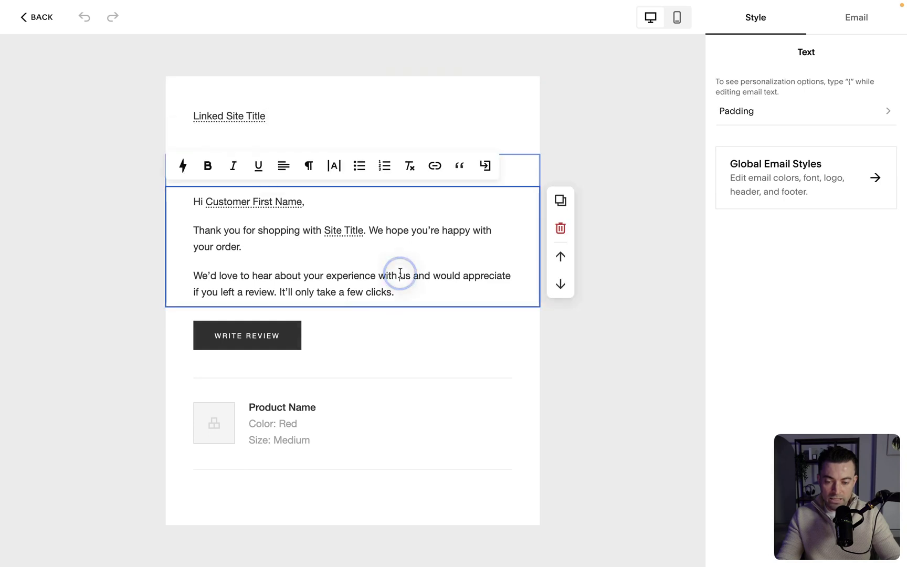
{"action": "triple_click", "coordinate": [400, 273]}
{"action": "left_click", "coordinate": [331, 418]}
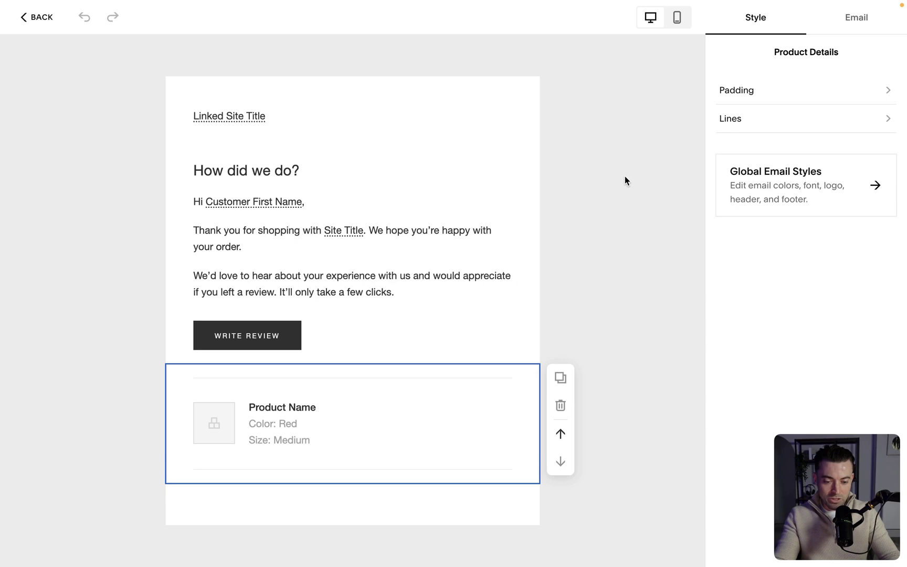
{"action": "left_click", "coordinate": [358, 332]}
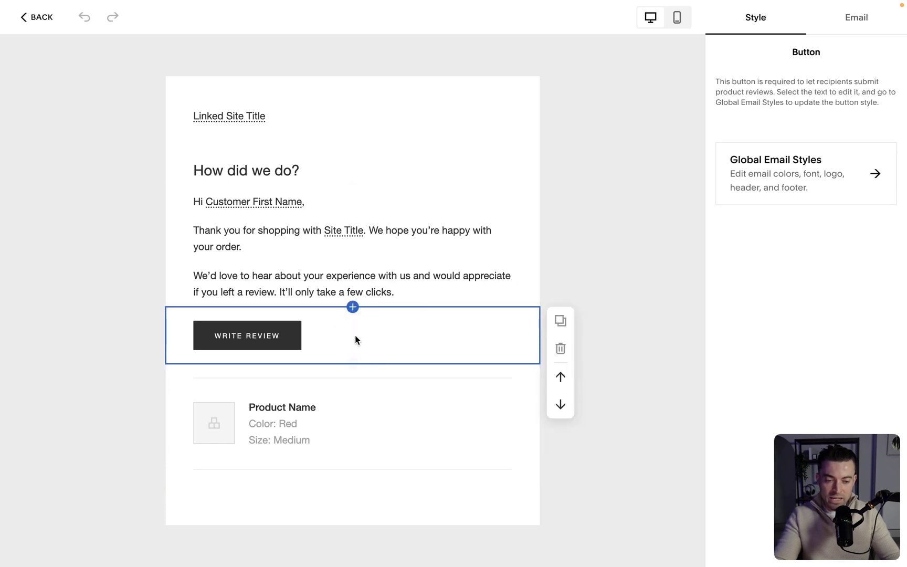
{"action": "left_click", "coordinate": [377, 336]}
{"action": "left_click", "coordinate": [442, 375]}
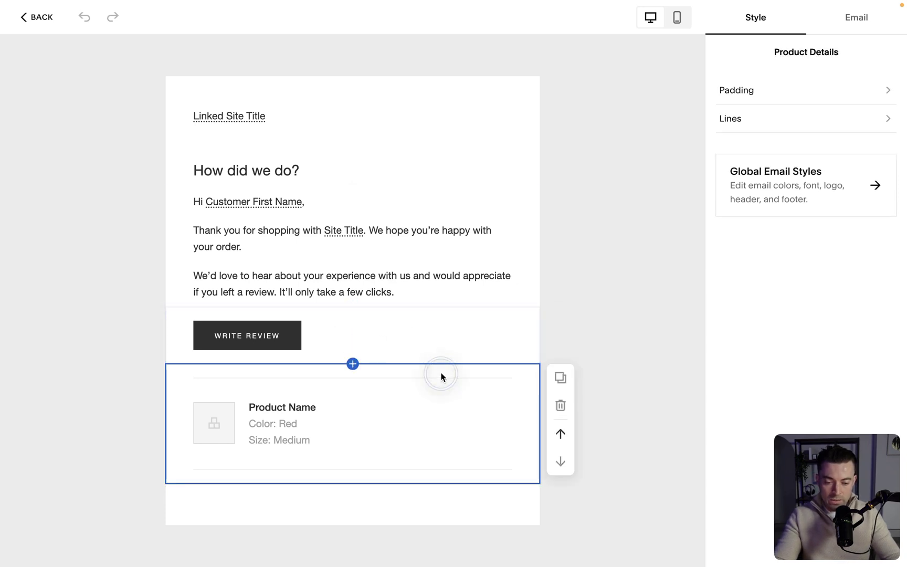
Add a divider Line above the Write Review button and stretch it to 100% length.
{"action": "left_click", "coordinate": [354, 336]}
{"action": "left_click", "coordinate": [353, 307]}
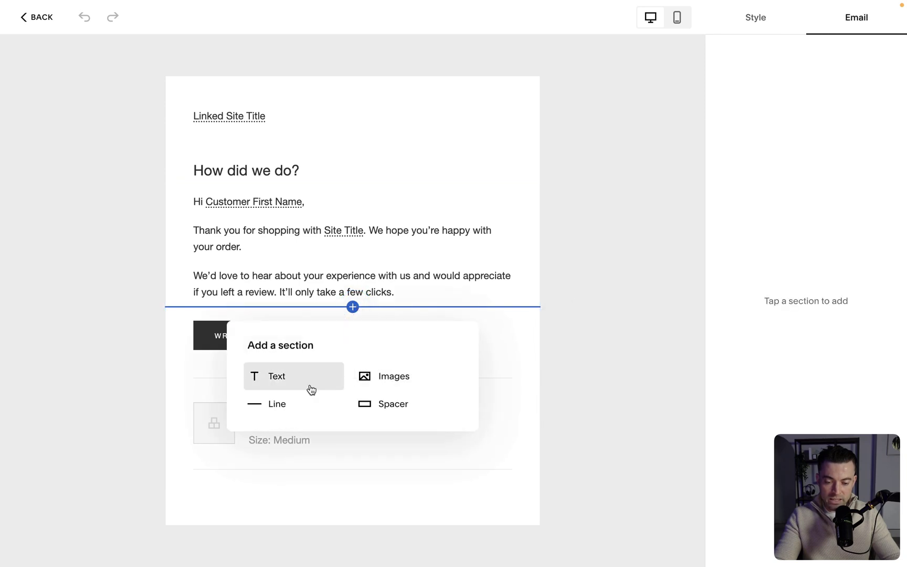
{"action": "left_click", "coordinate": [280, 404]}
{"action": "left_click", "coordinate": [414, 353]}
{"action": "left_click", "coordinate": [459, 321]}
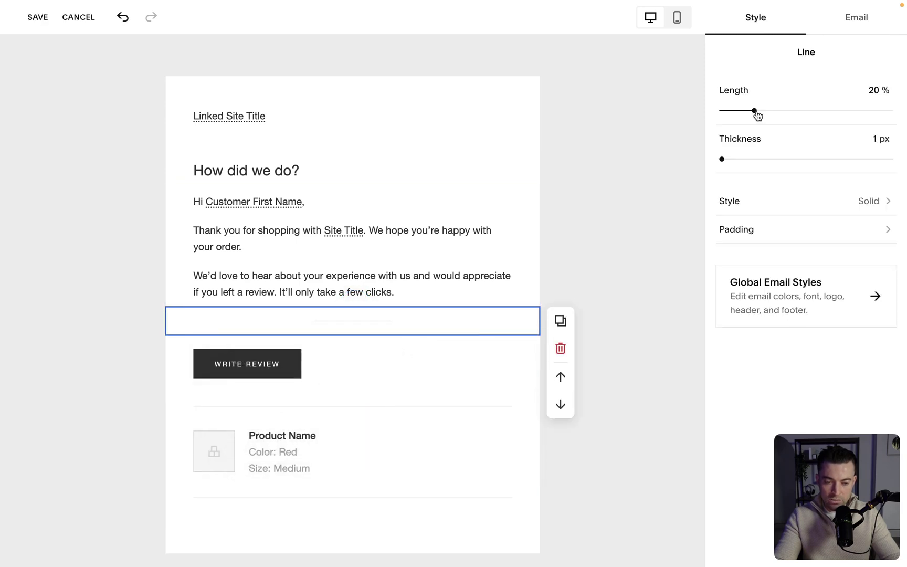
{"action": "left_click_drag", "start_coordinate": [756, 111], "coordinate": [904, 111]}
Insert a Spacer section above the new line.
{"action": "left_click", "coordinate": [353, 307]}
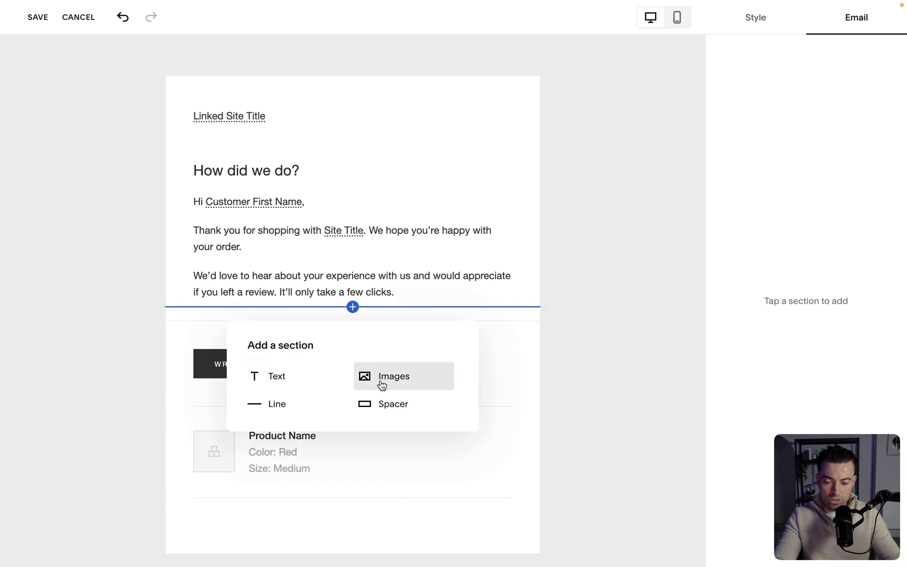
{"action": "left_click", "coordinate": [386, 404]}
{"action": "left_click", "coordinate": [550, 259]}
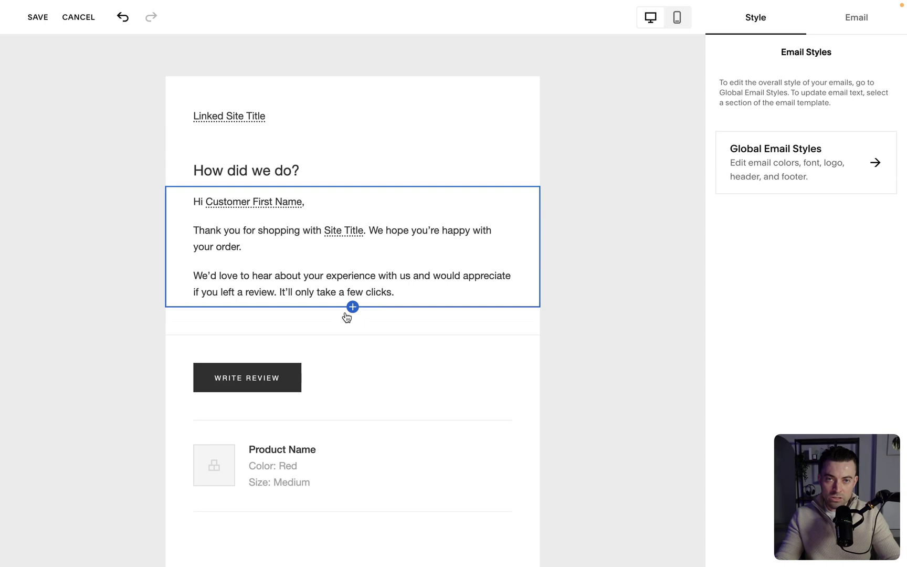
{"action": "left_click", "coordinate": [394, 305]}
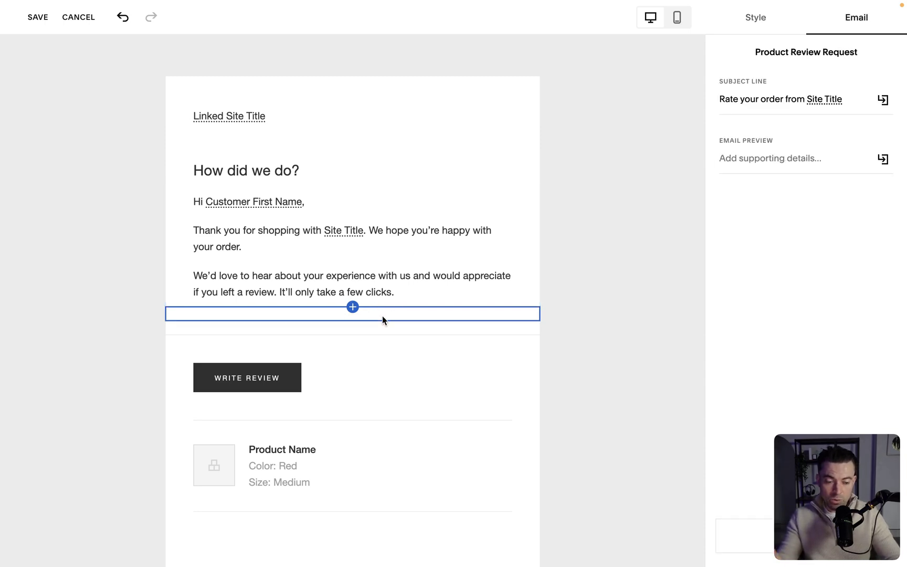
{"action": "left_click_drag", "start_coordinate": [405, 291], "coordinate": [206, 244]}
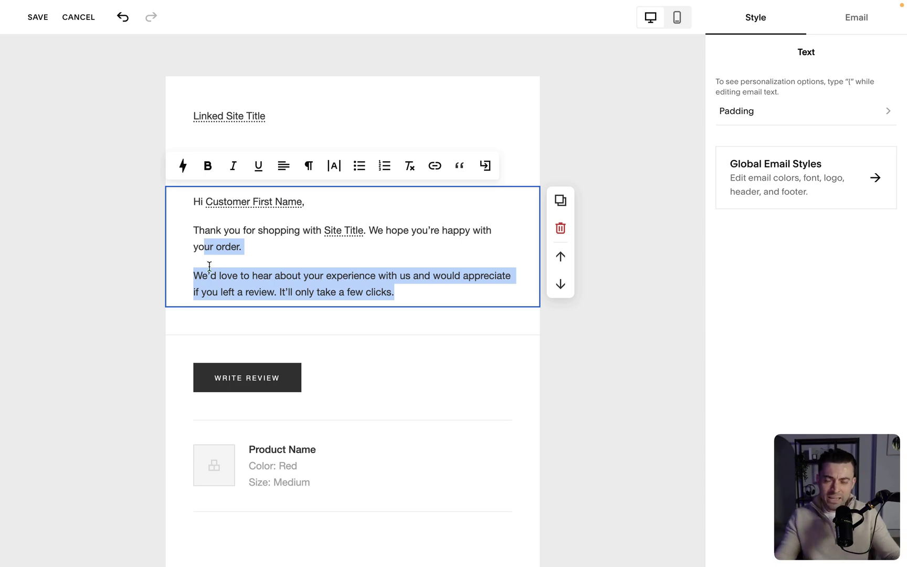
{"action": "left_click", "coordinate": [433, 281]}
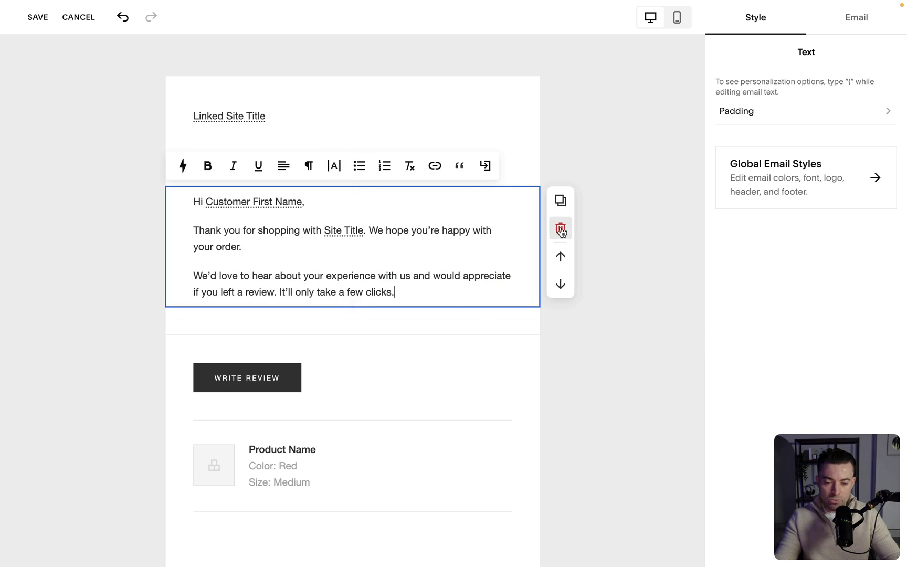
{"action": "left_click", "coordinate": [518, 176]}
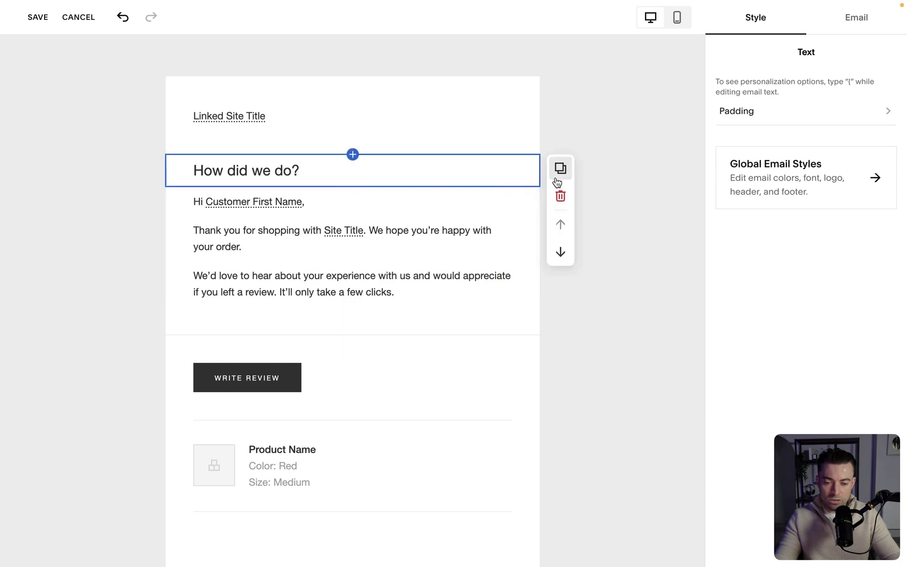
Move the product details block up until it sits above the 'How did we do?' heading.
{"action": "left_click", "coordinate": [498, 134]}
{"action": "left_click", "coordinate": [470, 376]}
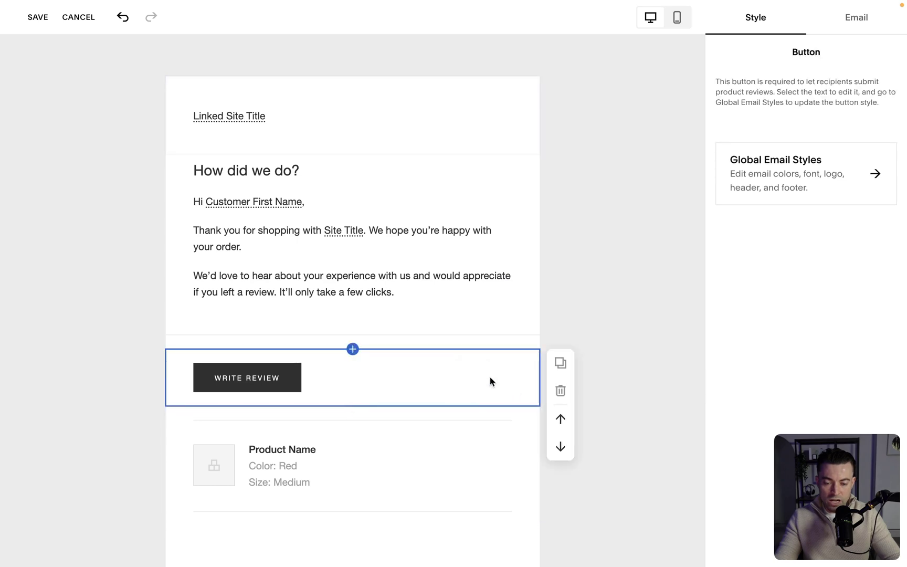
{"action": "left_click", "coordinate": [482, 451]}
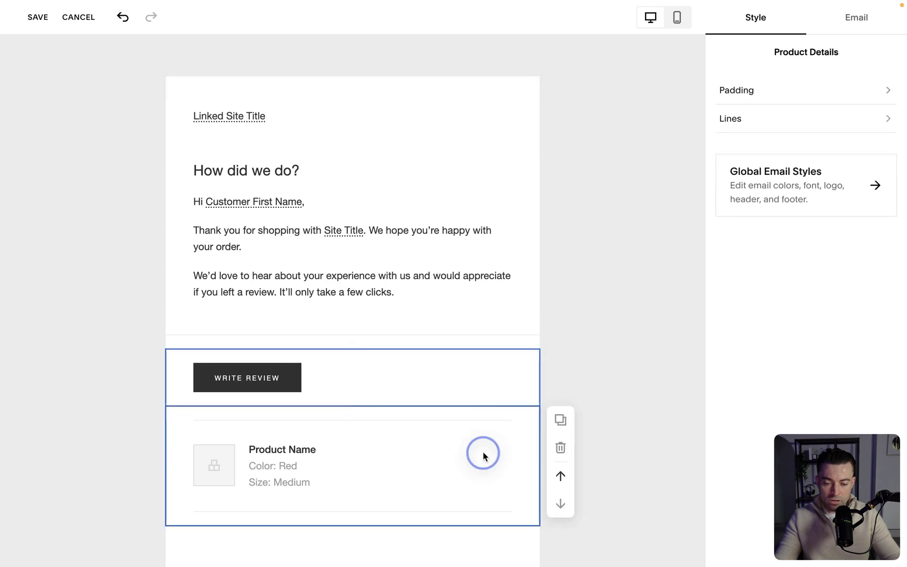
{"action": "left_click", "coordinate": [561, 477]}
{"action": "left_click", "coordinate": [561, 419]}
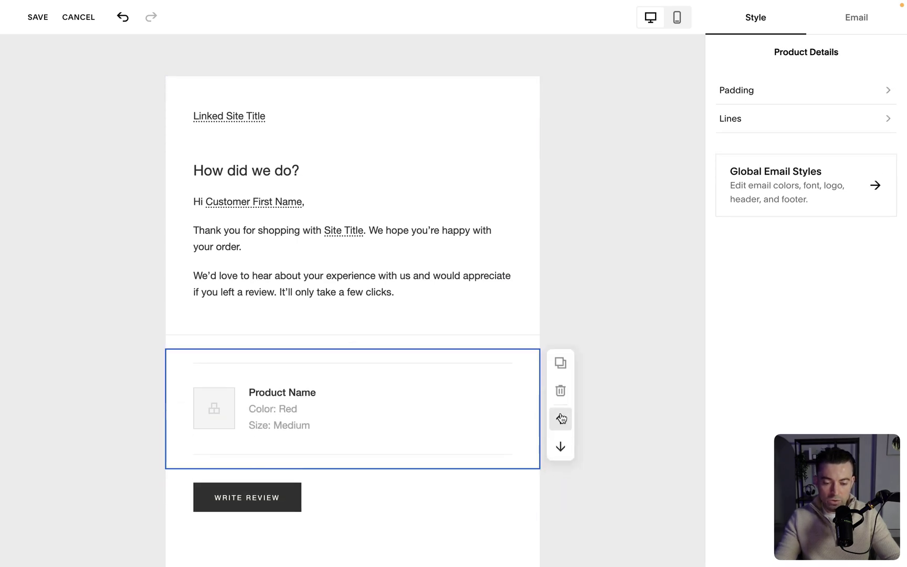
{"action": "left_click", "coordinate": [562, 392]}
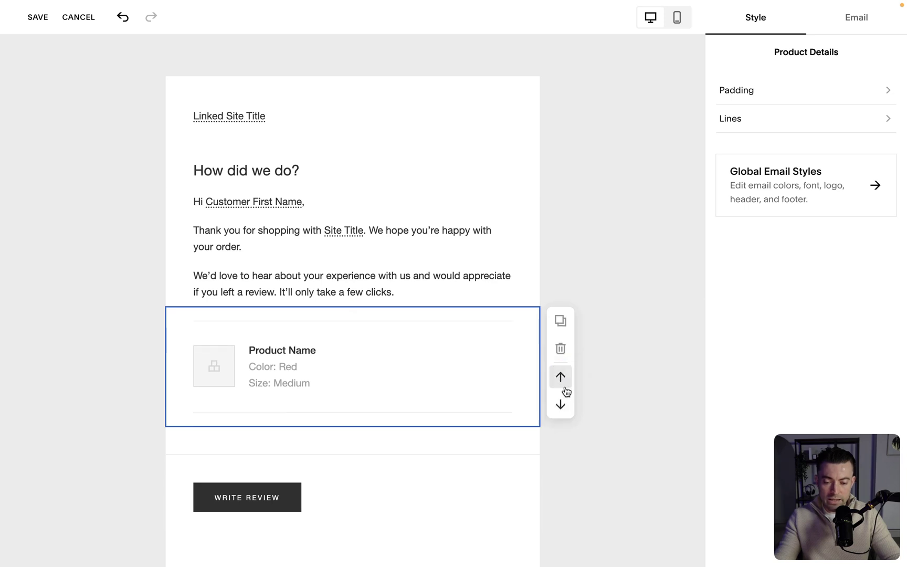
{"action": "left_click", "coordinate": [563, 386]}
{"action": "left_click", "coordinate": [563, 254]}
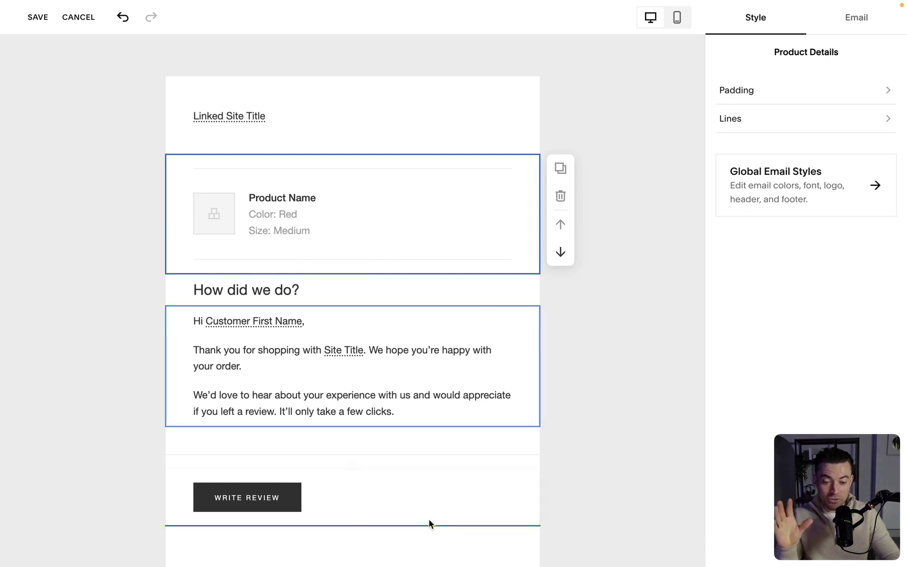
Move the Write Review button block up to the top, directly under the site title.
{"action": "scroll", "coordinate": [424, 482], "scroll_direction": "down", "scroll_amount": 1}
{"action": "left_click", "coordinate": [424, 481]}
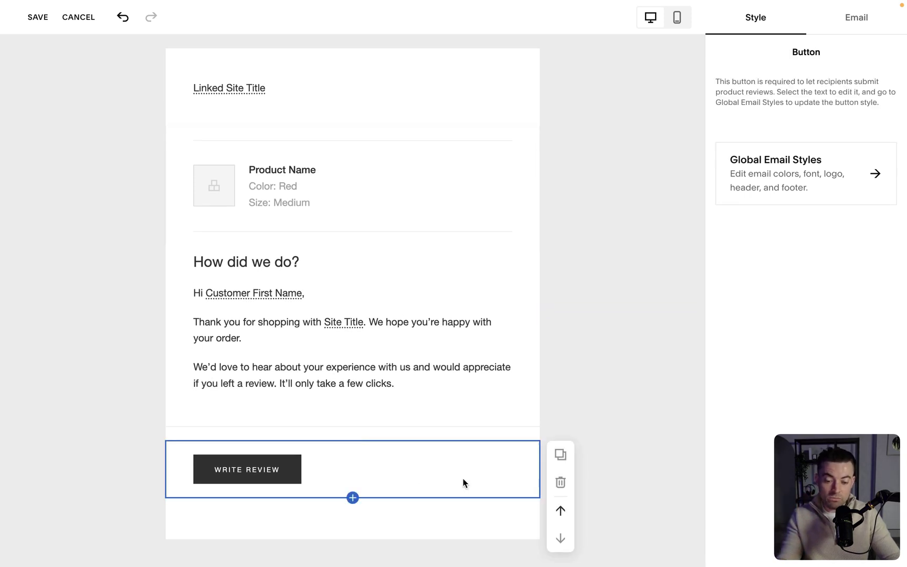
{"action": "left_click", "coordinate": [561, 512]}
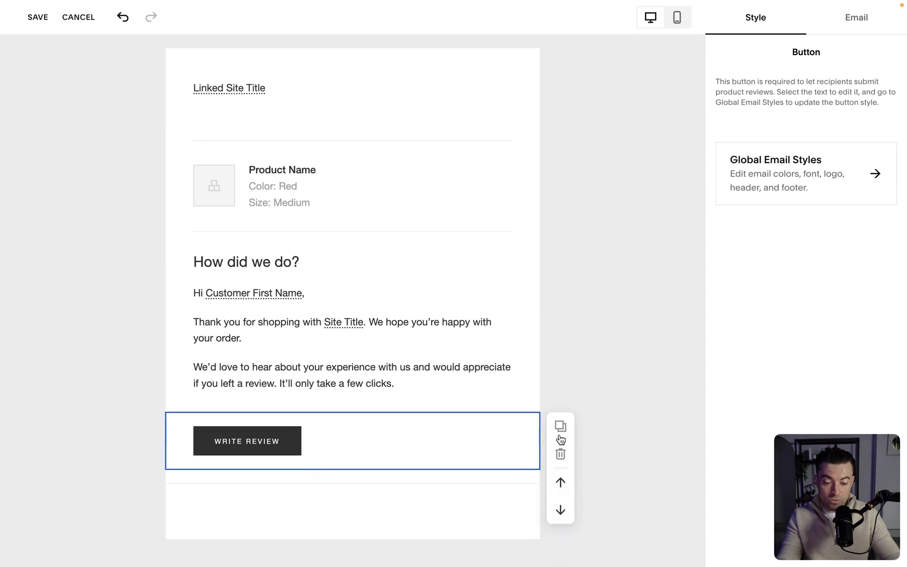
{"action": "left_click", "coordinate": [559, 479]}
{"action": "left_click", "coordinate": [560, 479]}
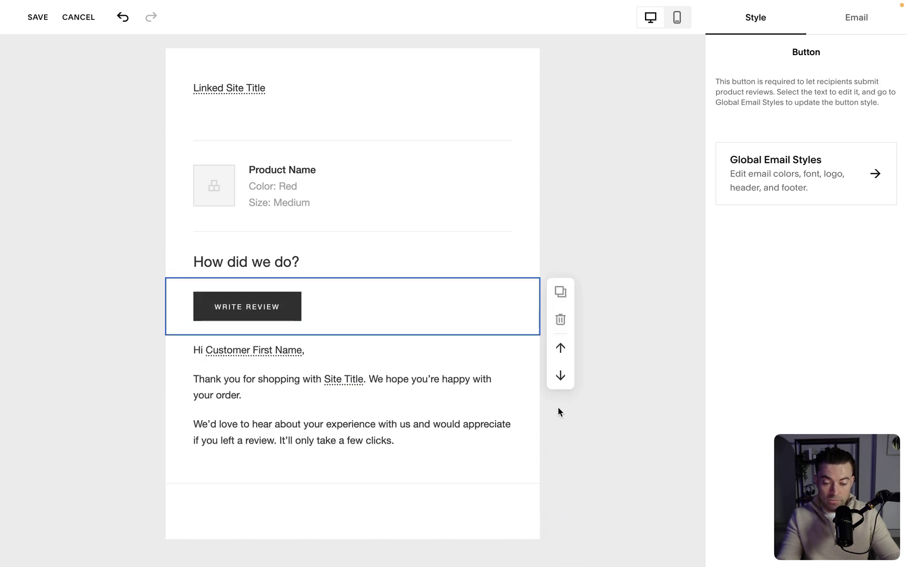
{"action": "left_click", "coordinate": [561, 351]}
{"action": "left_click", "coordinate": [561, 314]}
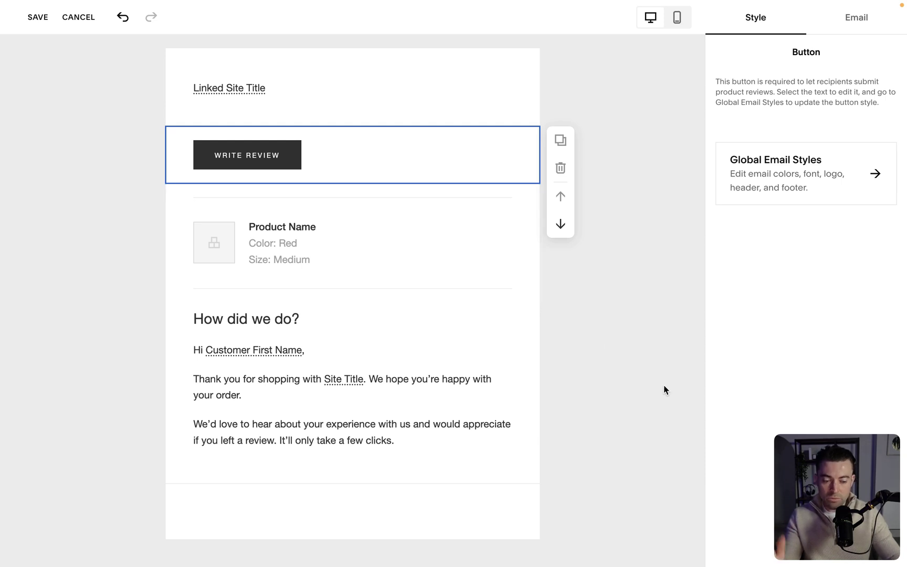
Cancel an early save and open the email's subject and preview settings, reviewing the subject line.
{"action": "left_click", "coordinate": [37, 18]}
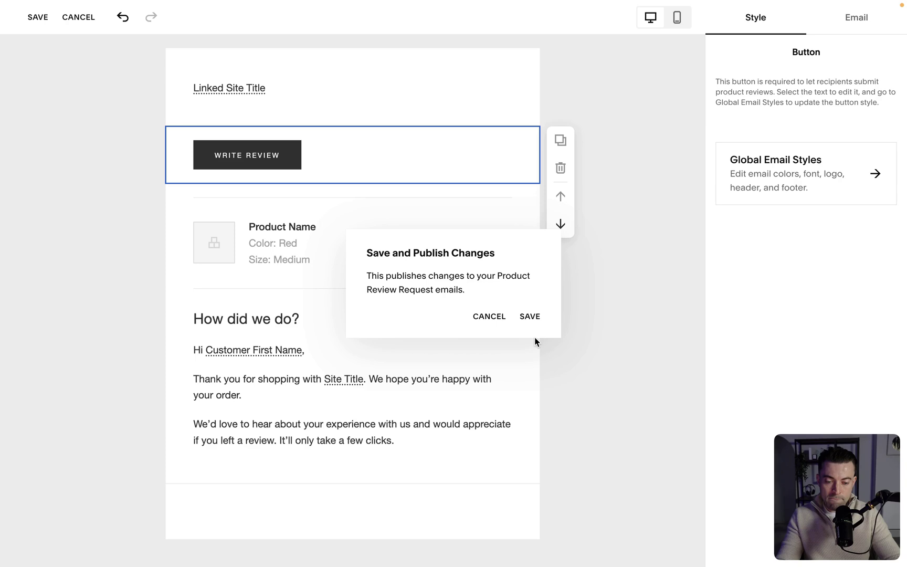
{"action": "left_click", "coordinate": [487, 317]}
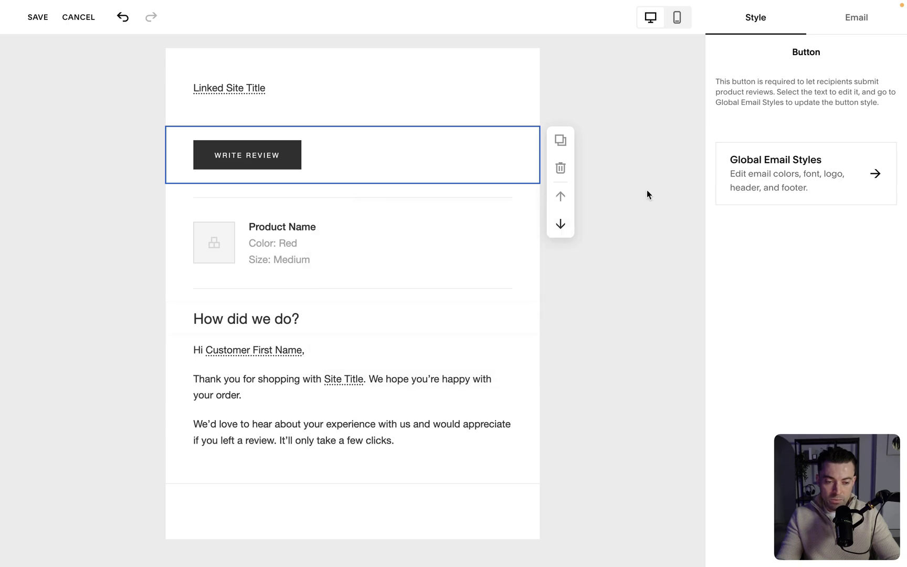
{"action": "left_click", "coordinate": [858, 27]}
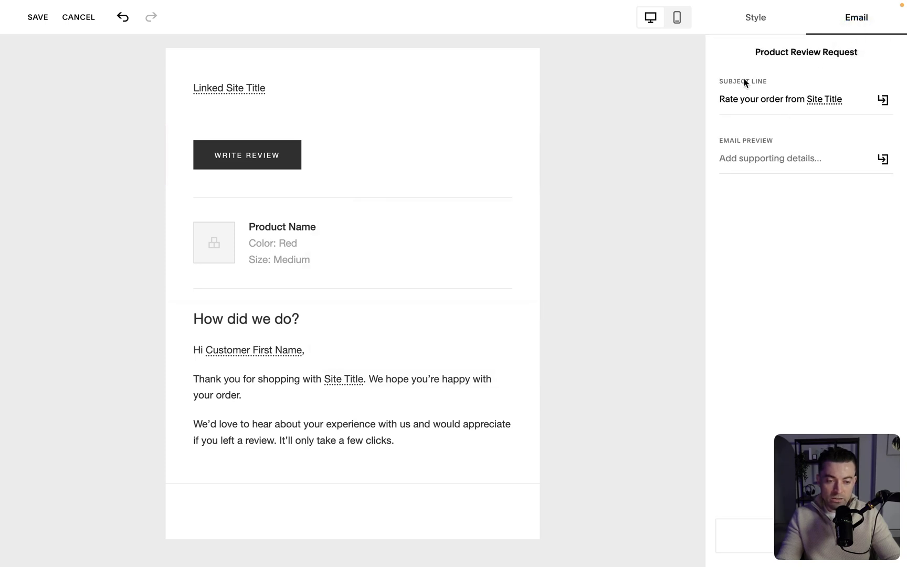
{"action": "left_click_drag", "start_coordinate": [769, 84], "coordinate": [721, 81]}
{"action": "left_click", "coordinate": [723, 98]}
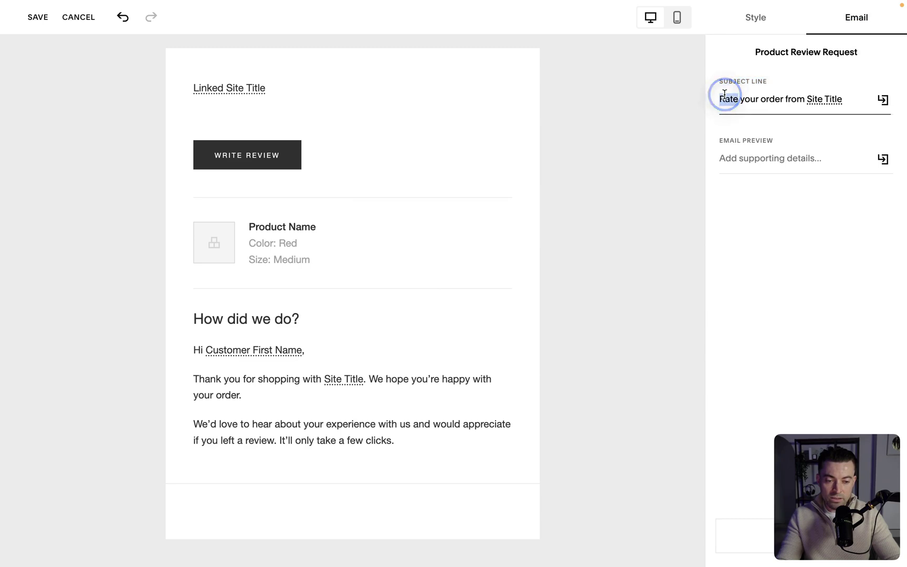
{"action": "triple_click", "coordinate": [723, 98]}
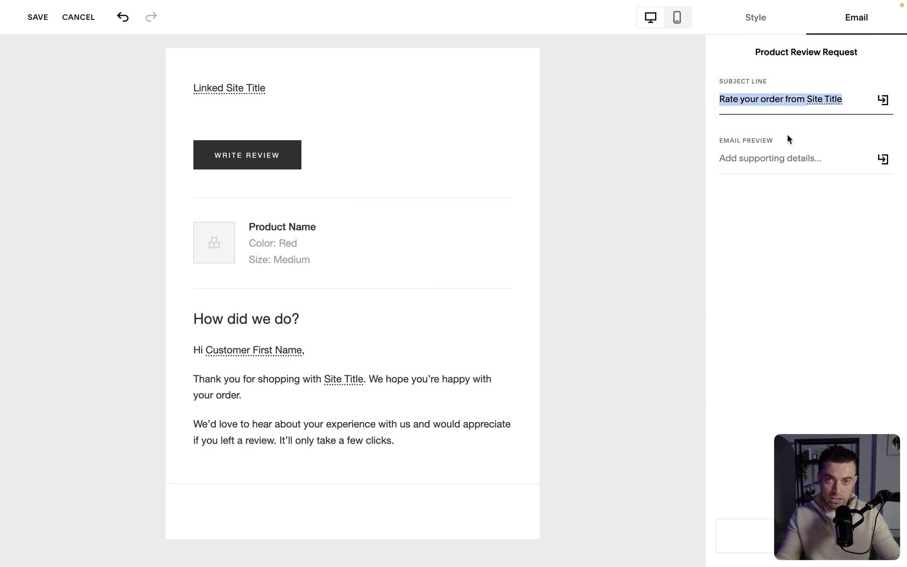
{"action": "left_click", "coordinate": [795, 148]}
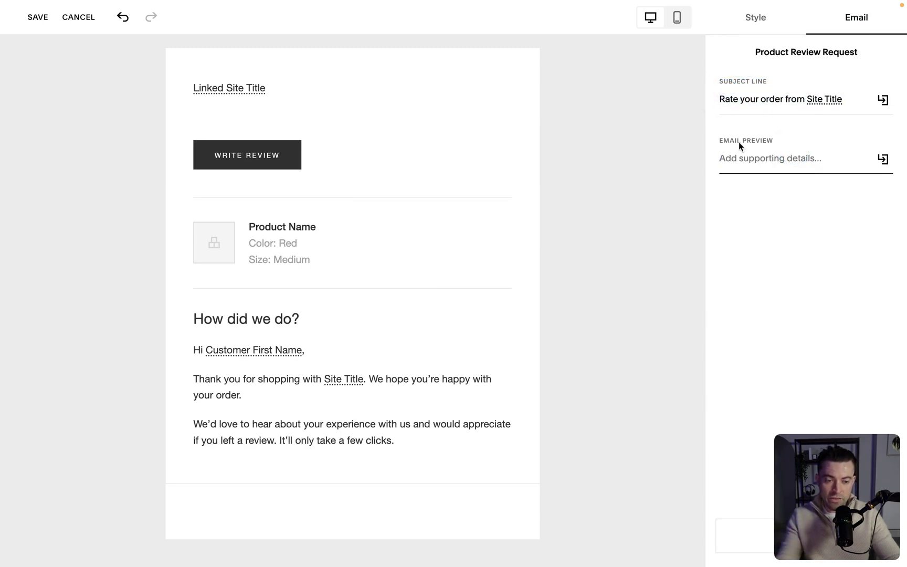
Set the preview text to 'Please please please give us a great review!!!!' and save the email.
{"action": "left_click_drag", "start_coordinate": [724, 141], "coordinate": [773, 144]}
{"action": "left_click", "coordinate": [766, 156]}
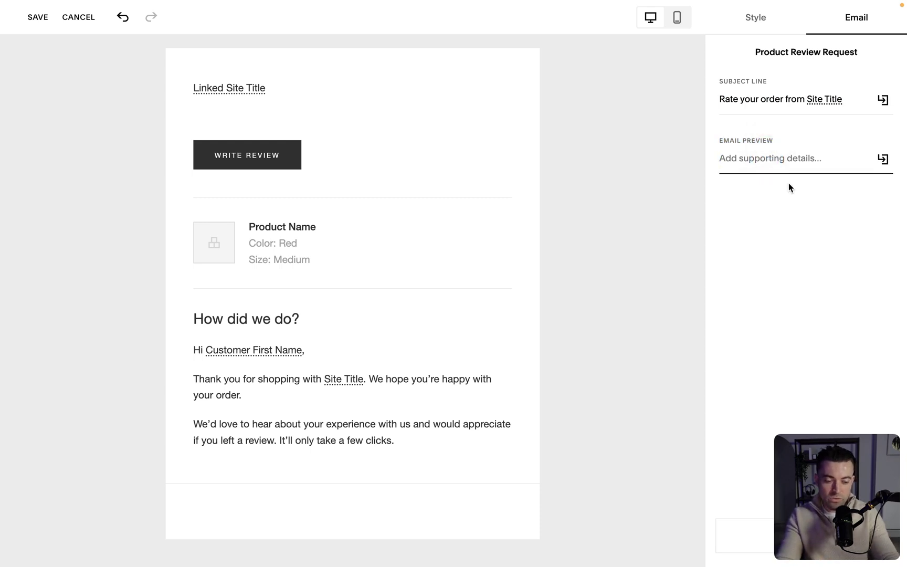
{"action": "type", "text": "Please please please"}
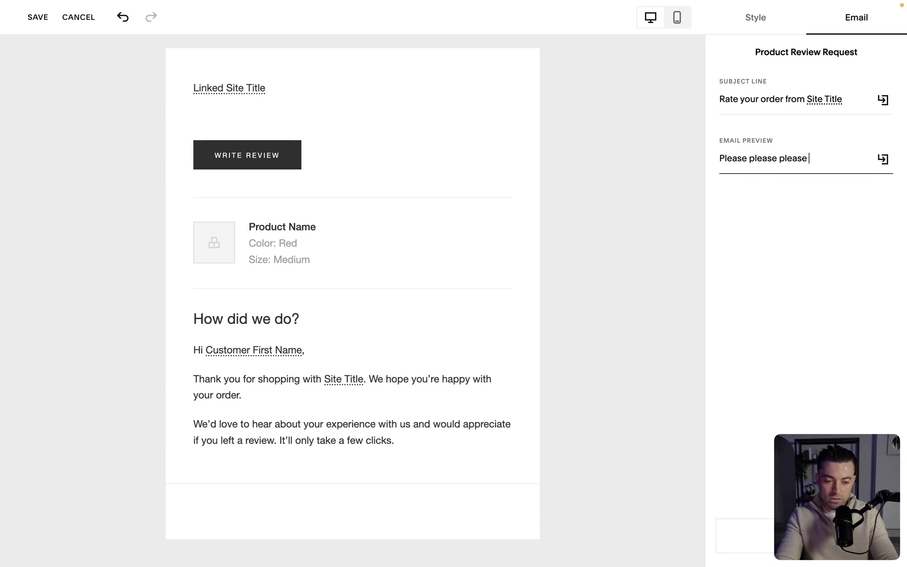
{"action": "type", "text": " give us a great review!!!!"}
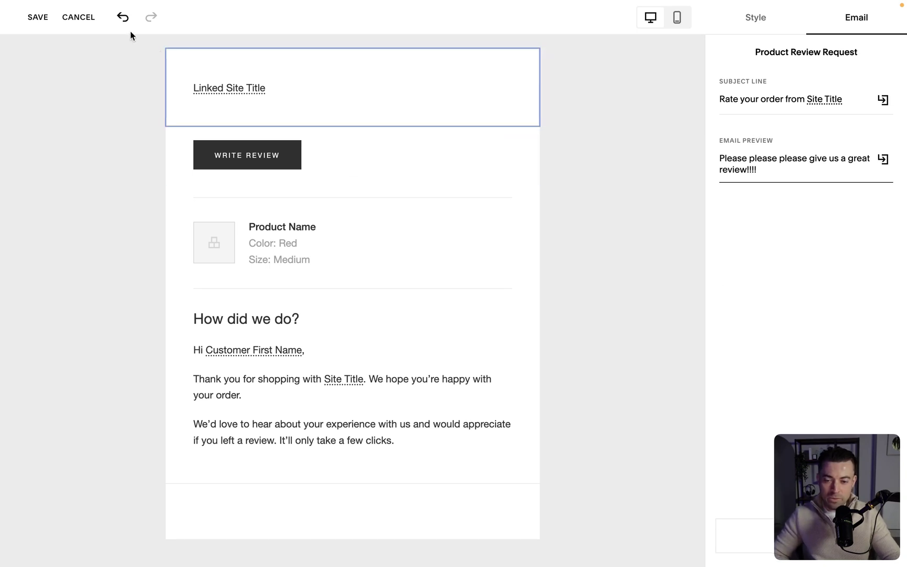
{"action": "left_click", "coordinate": [38, 17]}
{"action": "left_click", "coordinate": [534, 316]}
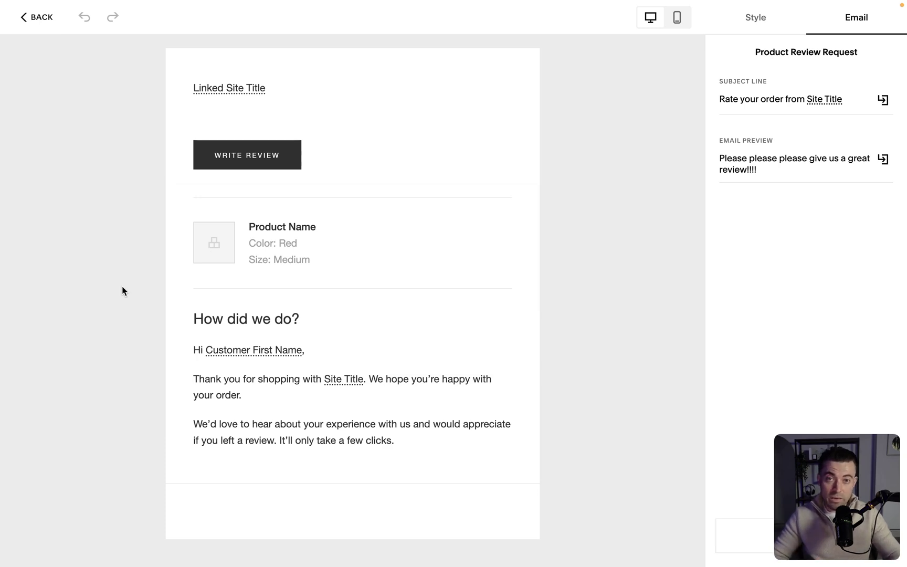
Exit the Product Review Request email editor with BACK and scroll the settings page.
{"action": "left_click", "coordinate": [48, 32]}
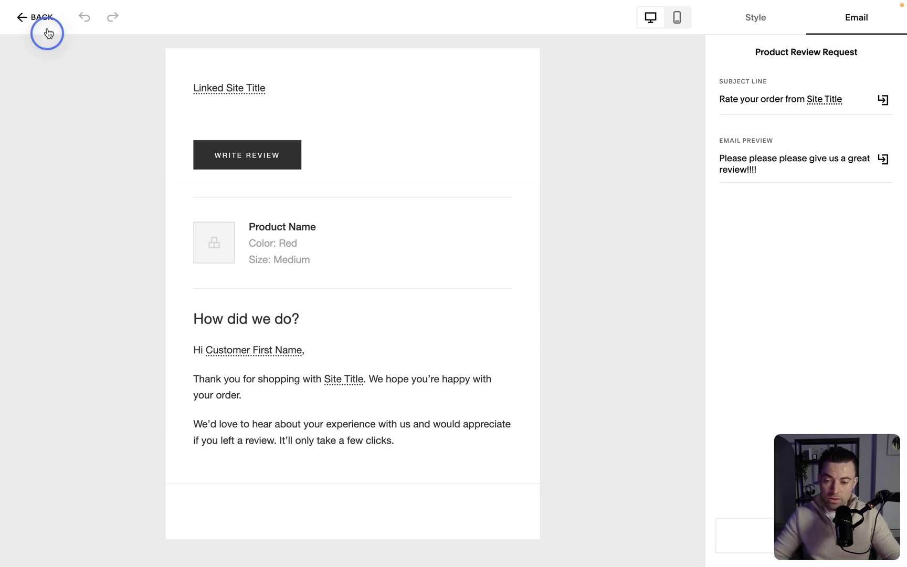
{"action": "scroll", "coordinate": [490, 360], "scroll_direction": "down", "scroll_amount": 5}
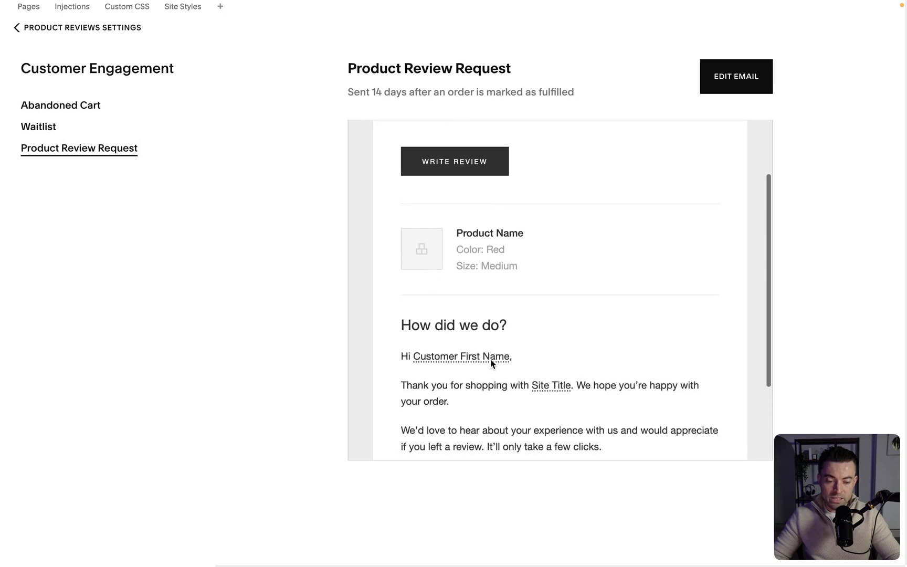
{"action": "scroll", "coordinate": [490, 359], "scroll_direction": "up", "scroll_amount": 4}
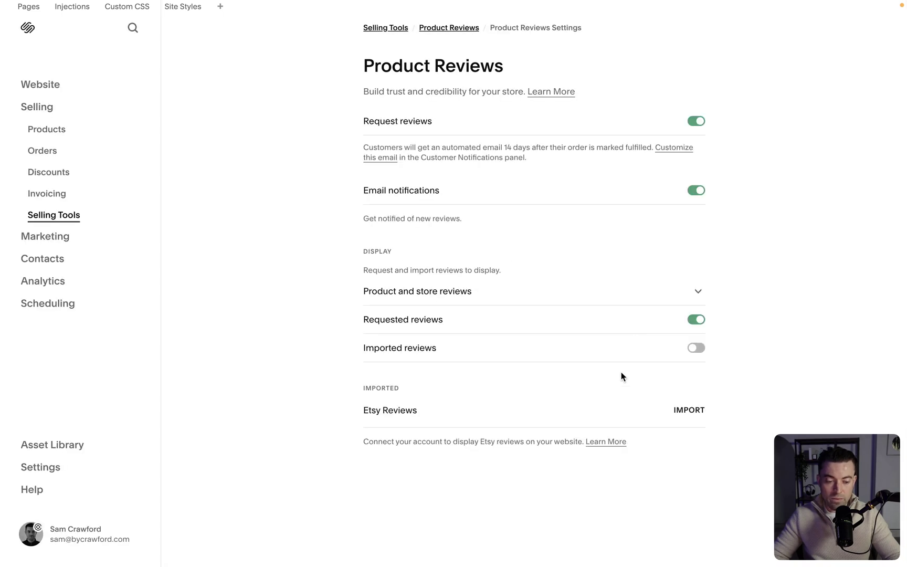